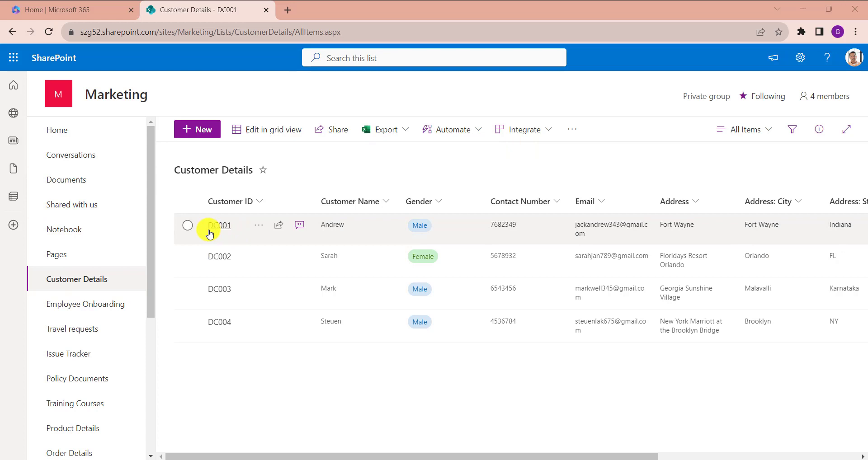
Step: Select customer item DC001 and post the comment 'its good' in its Comments pane
{"action": "left_click", "coordinate": [188, 226]}
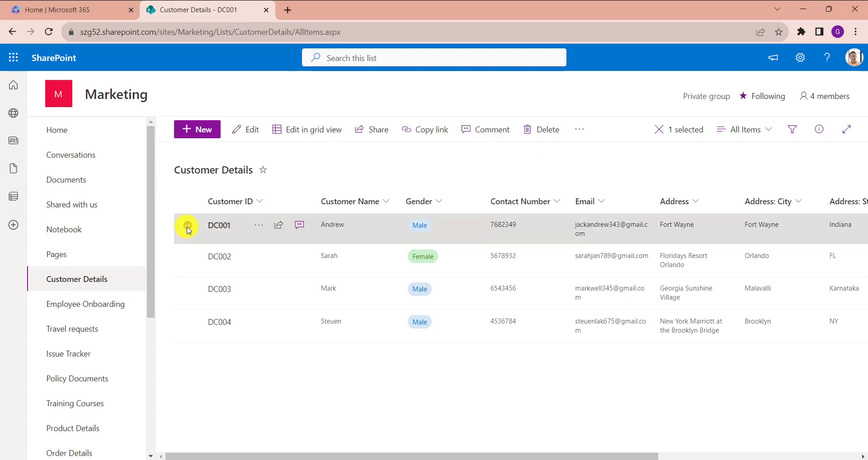
{"action": "left_click", "coordinate": [482, 132]}
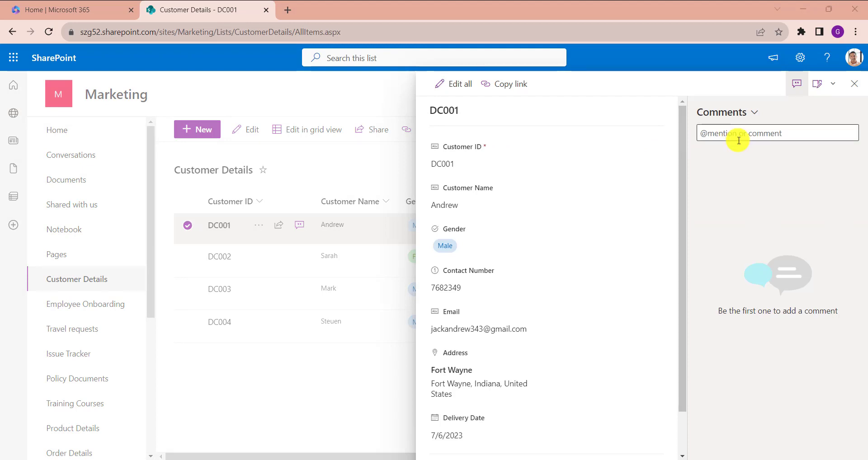
{"action": "left_click", "coordinate": [736, 133]}
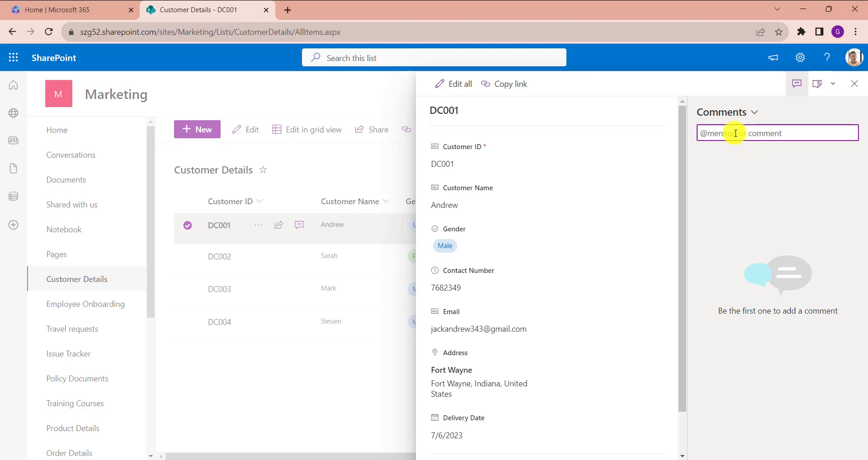
{"action": "type", "text": "it"}
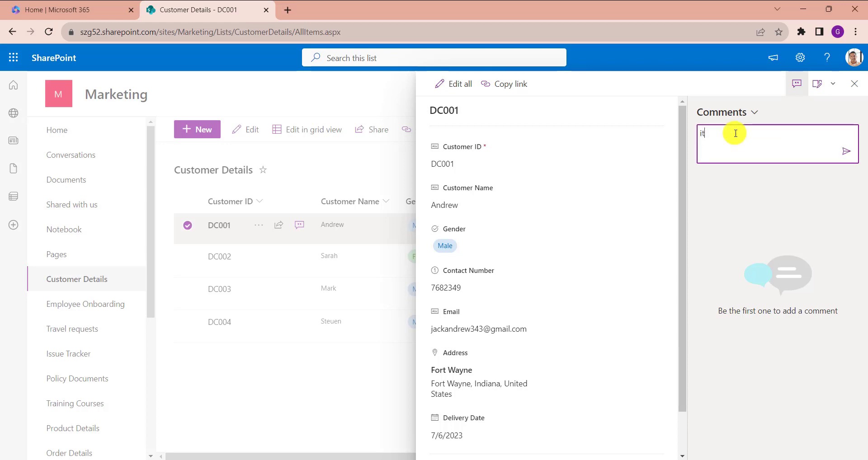
{"action": "type", "text": "s good"}
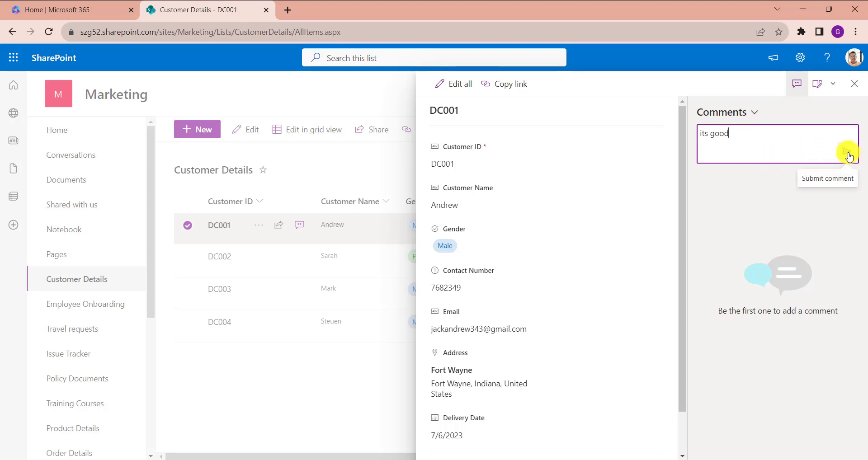
{"action": "left_click", "coordinate": [849, 156]}
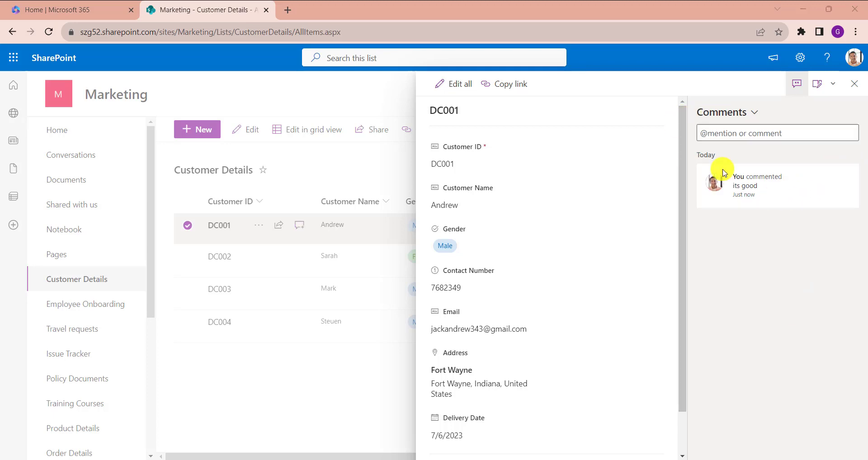
{"action": "left_click", "coordinate": [736, 135]}
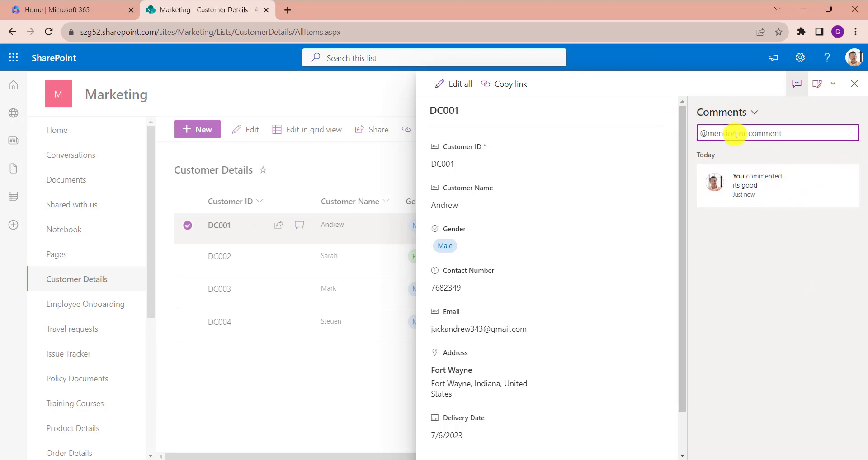
{"action": "type", "text": "@"}
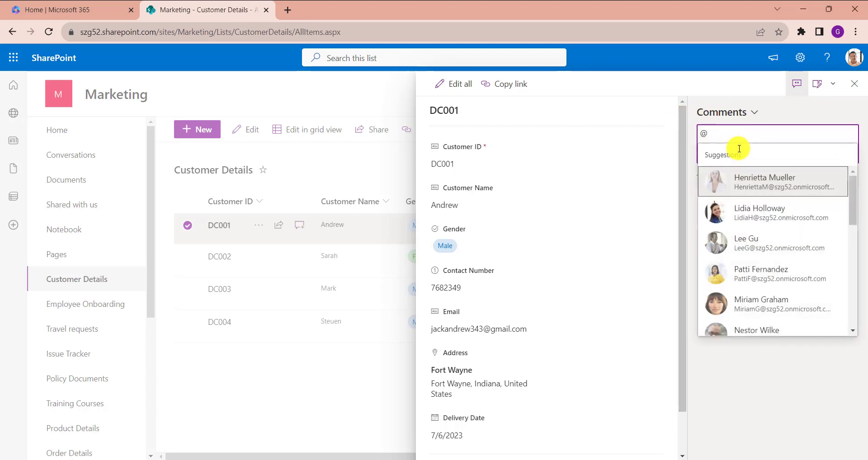
{"action": "type", "text": "h"}
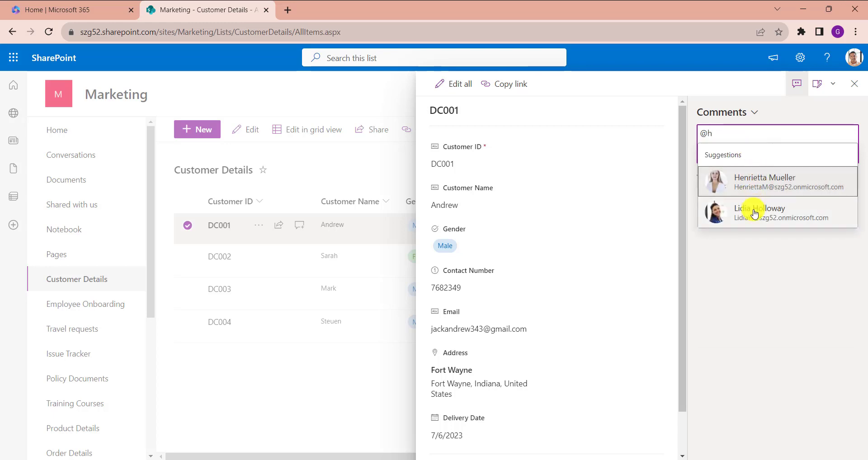
{"action": "left_click", "coordinate": [751, 213]}
{"action": "type", "text": "P"}
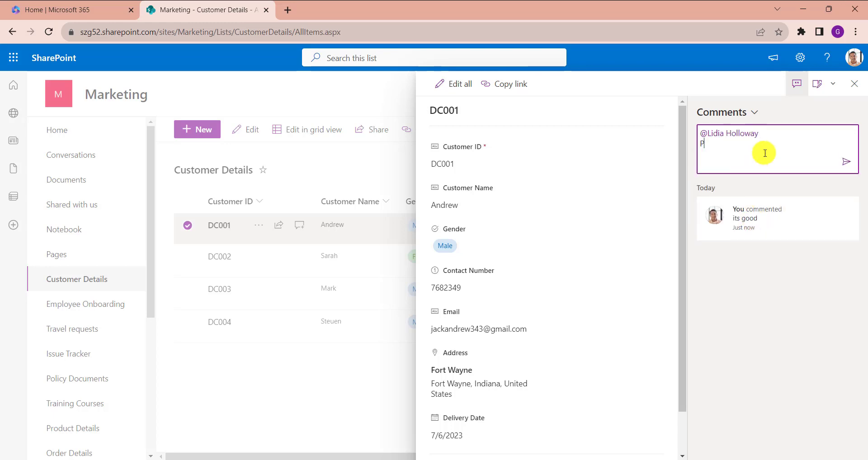
{"action": "type", "text": "lease check it"}
{"action": "left_click", "coordinate": [846, 161]}
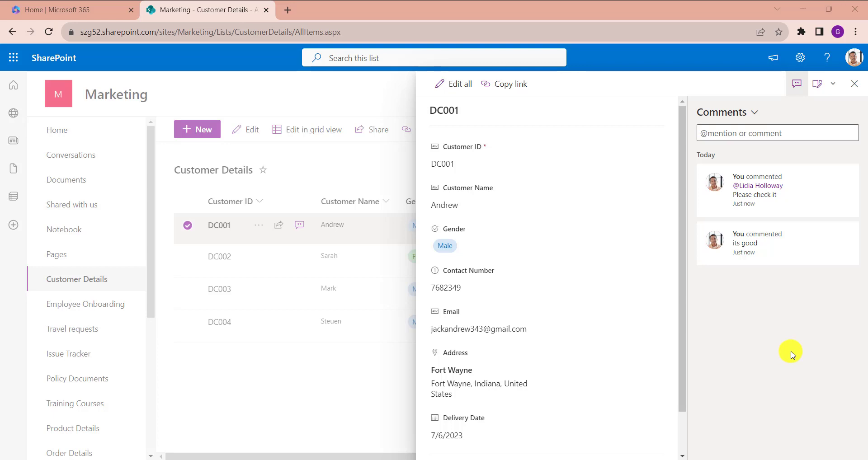
Step: In the colleague's signed-in browser window, open Outlook mail from the Microsoft 365 app launcher
{"action": "left_click", "coordinate": [492, 457]}
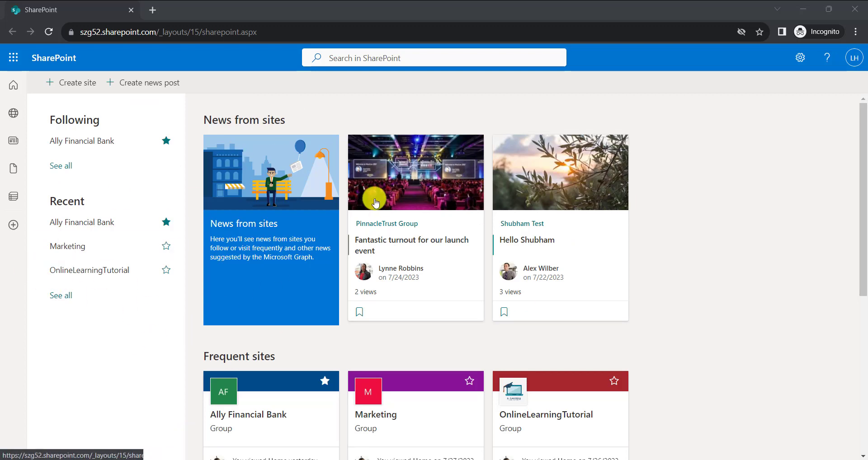
{"action": "left_click", "coordinate": [14, 57]}
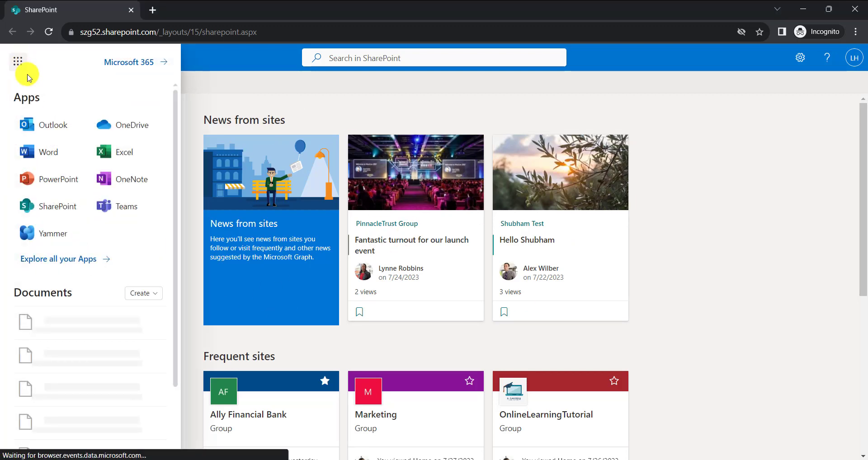
{"action": "left_click", "coordinate": [44, 124]}
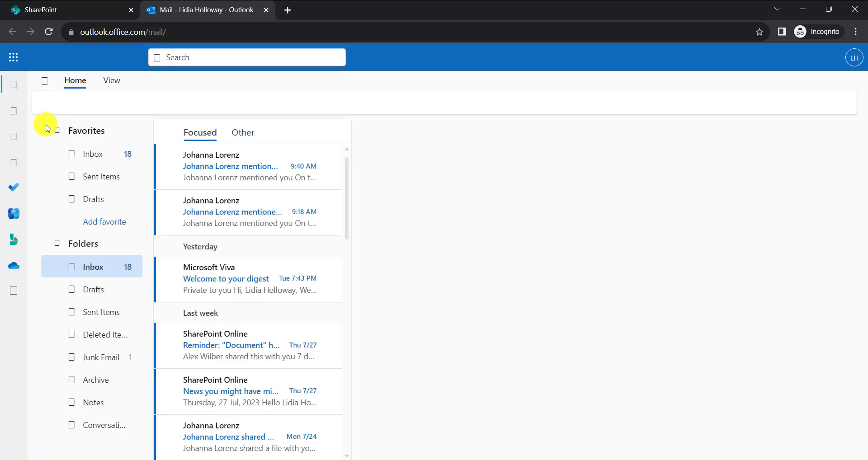
Step: Open the newest mention notification email in the Outlook Inbox
{"action": "left_click", "coordinate": [227, 175]}
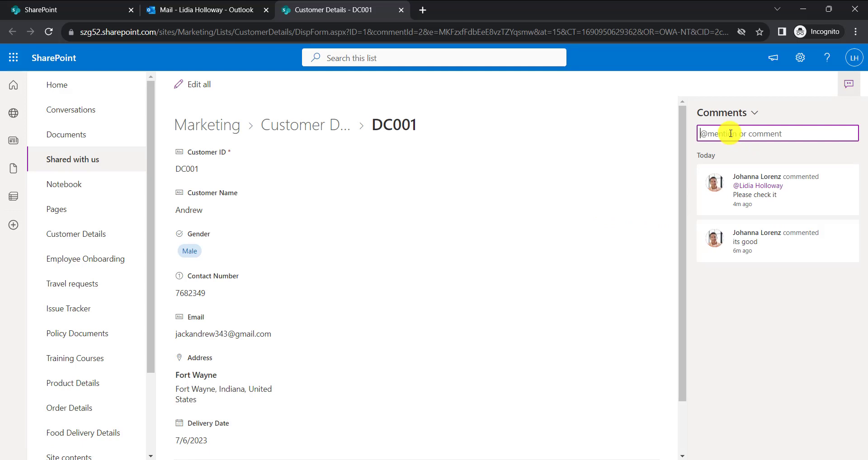
Step: Post the reply 'Ok' on item DC001's comments
{"action": "type", "text": "Ok"}
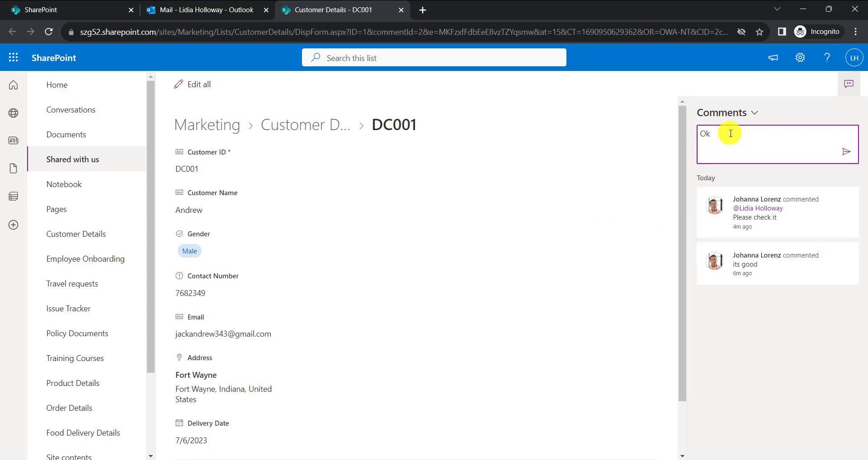
{"action": "left_click", "coordinate": [848, 153]}
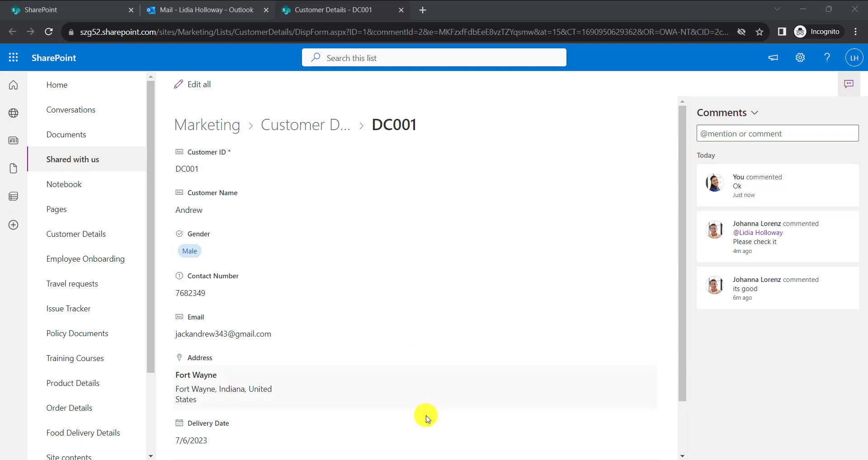
Step: Return to the author's Customer Details window, reload it, and reopen DC001 to see the Ok reply
{"action": "mouse_move", "coordinate": [480, 459]}
{"action": "left_click", "coordinate": [442, 423]}
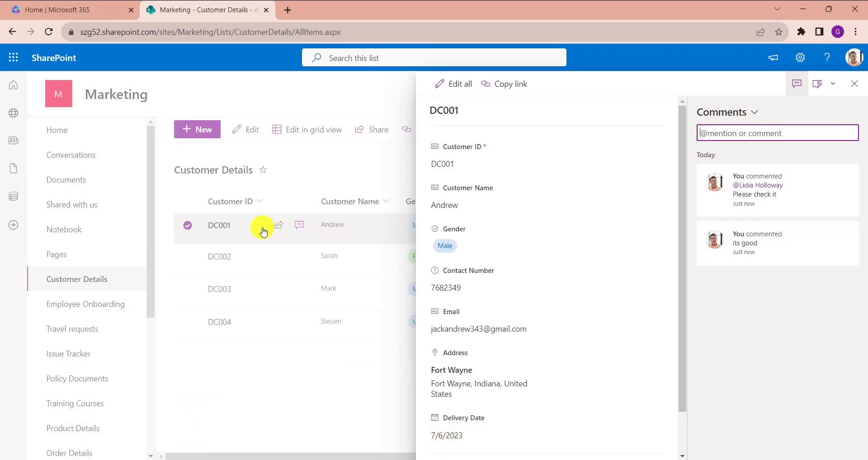
{"action": "left_click", "coordinate": [49, 31]}
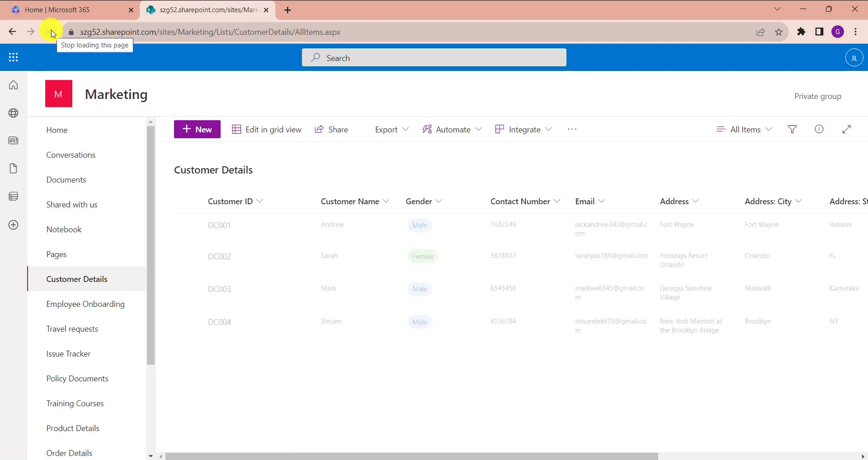
{"action": "left_click", "coordinate": [217, 226]}
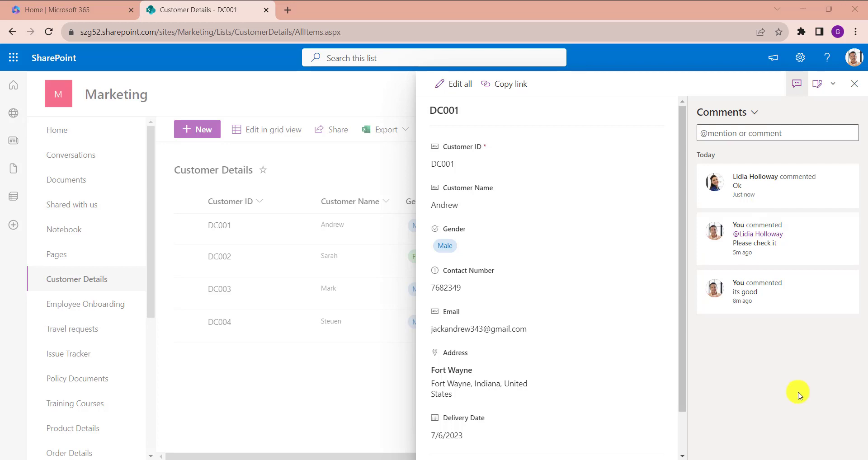
Step: Delete the 'its good' comment from DC001 and close the item details panel
{"action": "mouse_move", "coordinate": [831, 306]}
{"action": "left_click", "coordinate": [847, 283]}
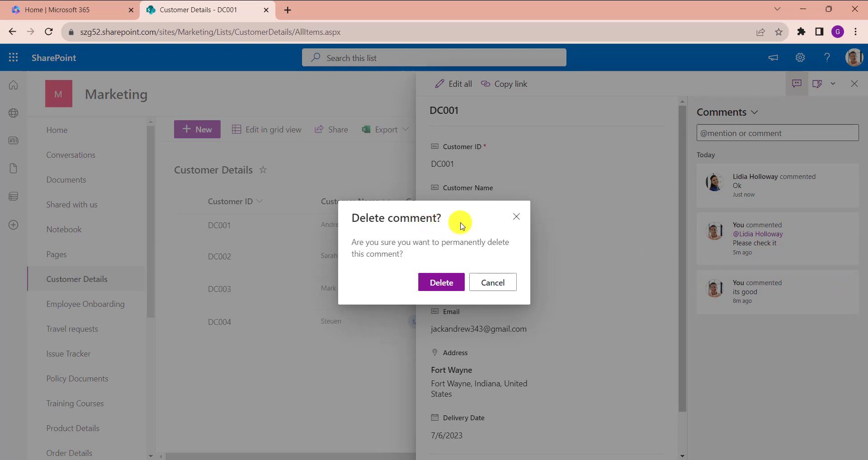
{"action": "left_click", "coordinate": [442, 283]}
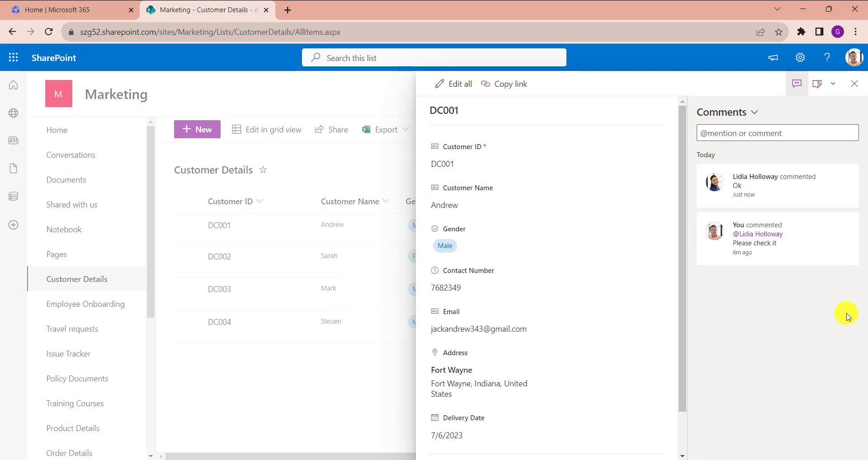
{"action": "key", "text": "Escape"}
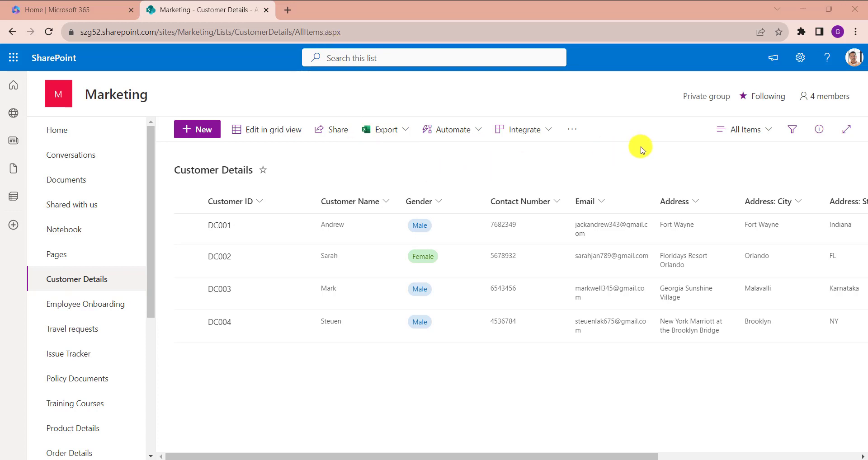
Step: In the Customer Details advanced settings, set 'Allow comments on list items?' to No and save
{"action": "left_click", "coordinate": [807, 66]}
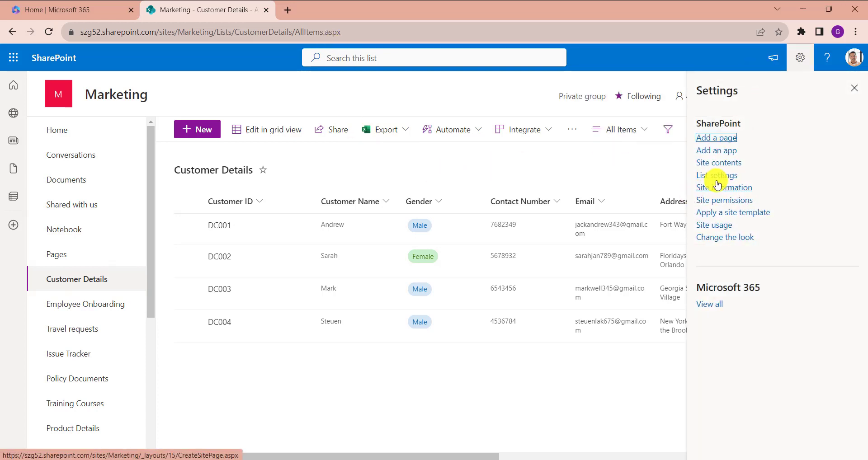
{"action": "left_click", "coordinate": [727, 177]}
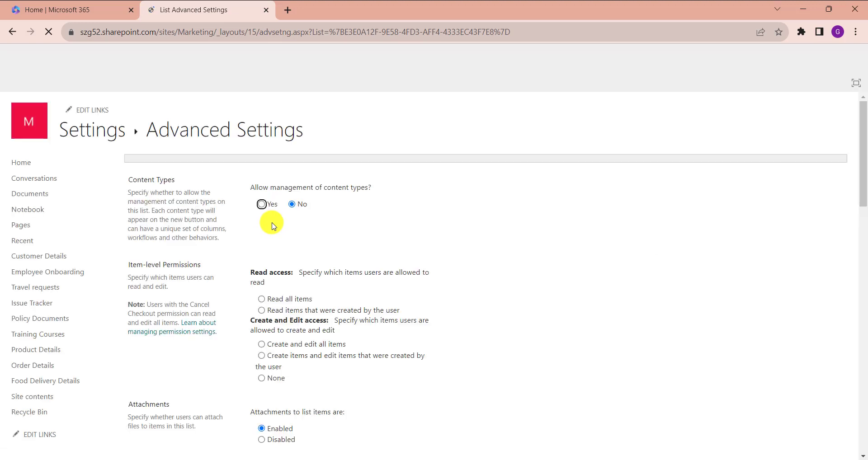
{"action": "scroll", "coordinate": [347, 257], "scroll_direction": "down", "scroll_amount": 5}
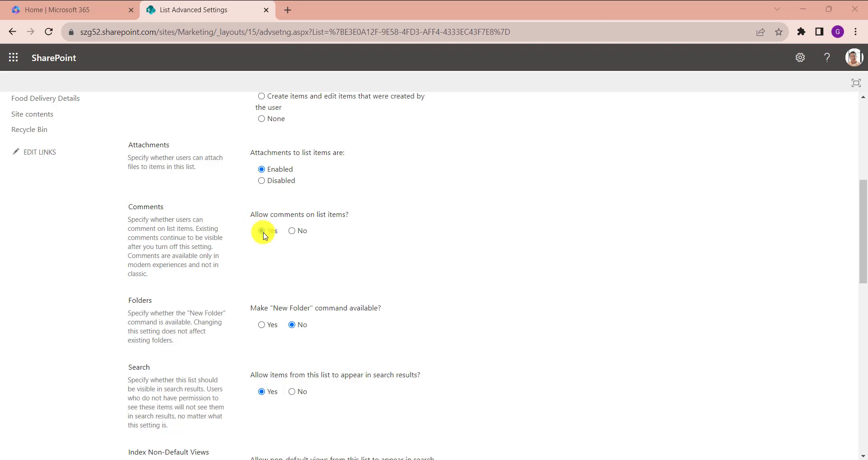
{"action": "left_click", "coordinate": [293, 232]}
{"action": "scroll", "coordinate": [660, 335], "scroll_direction": "down", "scroll_amount": 7}
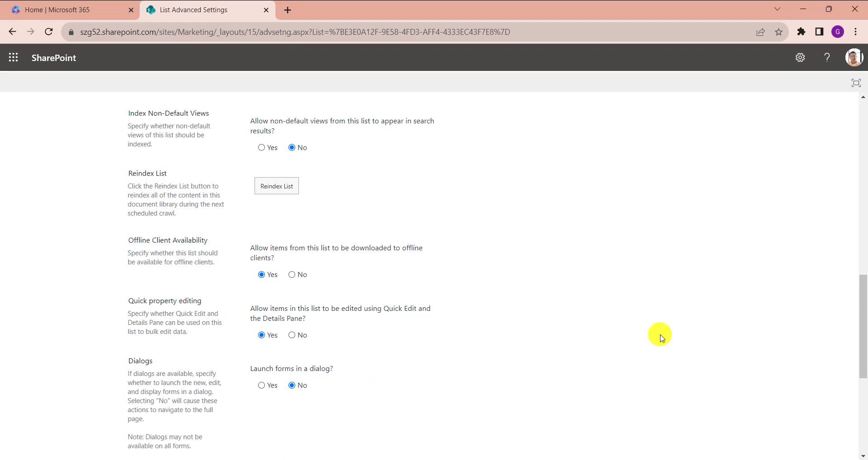
{"action": "scroll", "coordinate": [633, 353], "scroll_direction": "down", "scroll_amount": 6}
{"action": "left_click", "coordinate": [392, 410]}
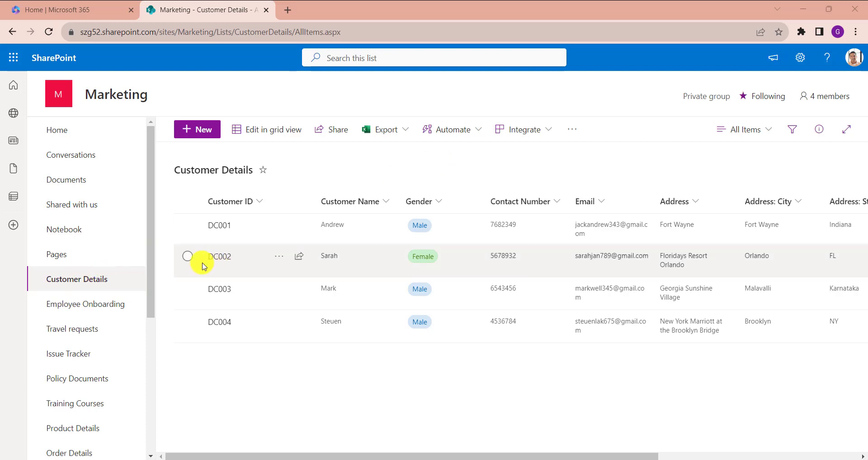
{"action": "left_click", "coordinate": [187, 257]}
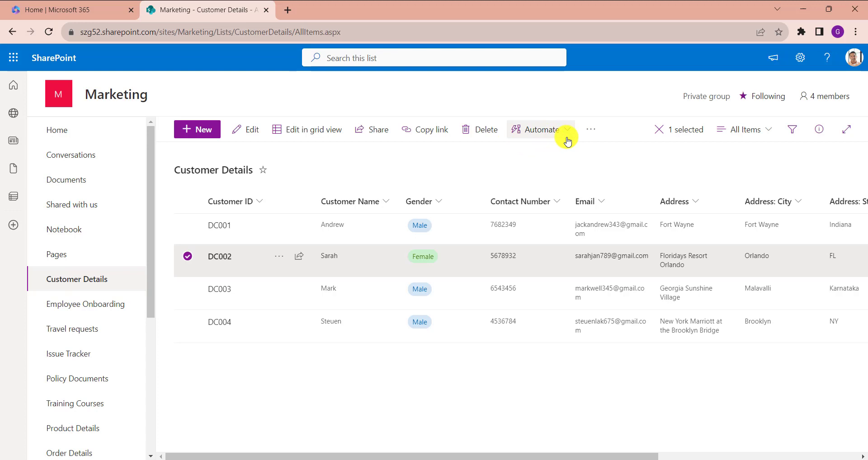
{"action": "key", "text": "Escape"}
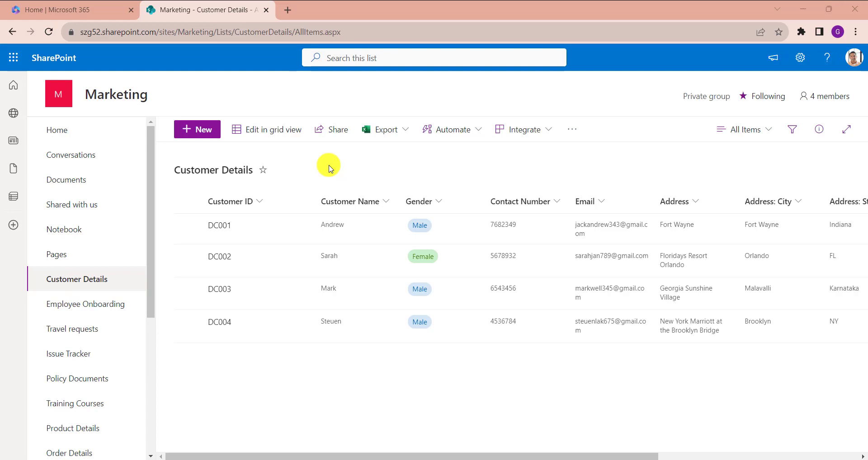
{"action": "left_click", "coordinate": [224, 227]}
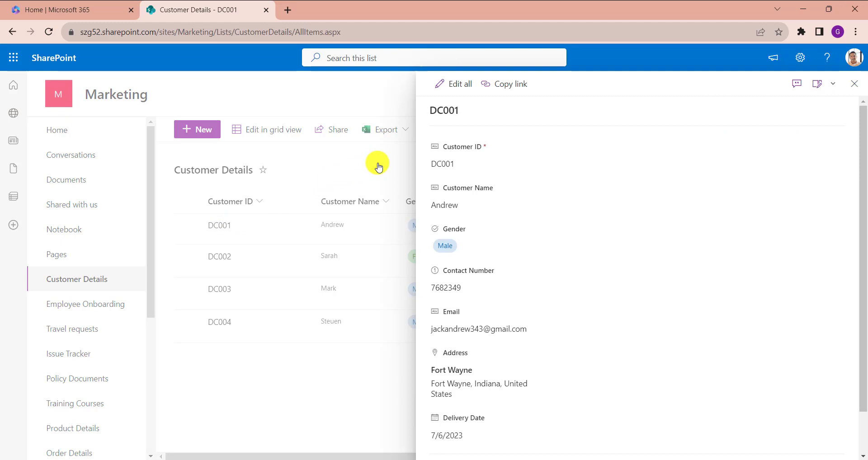
{"action": "left_click", "coordinate": [798, 86]}
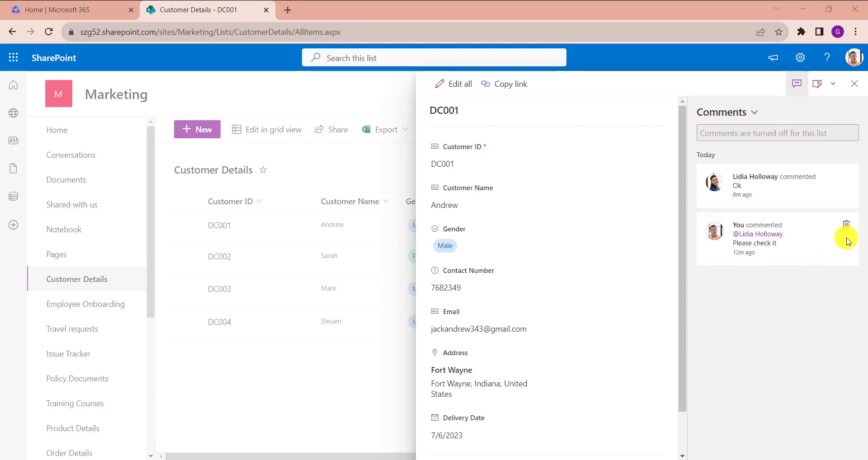
{"action": "key", "text": "Escape"}
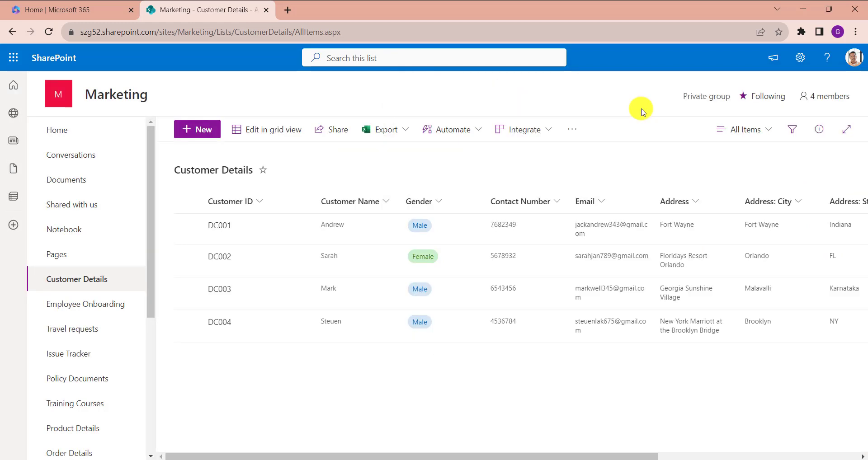